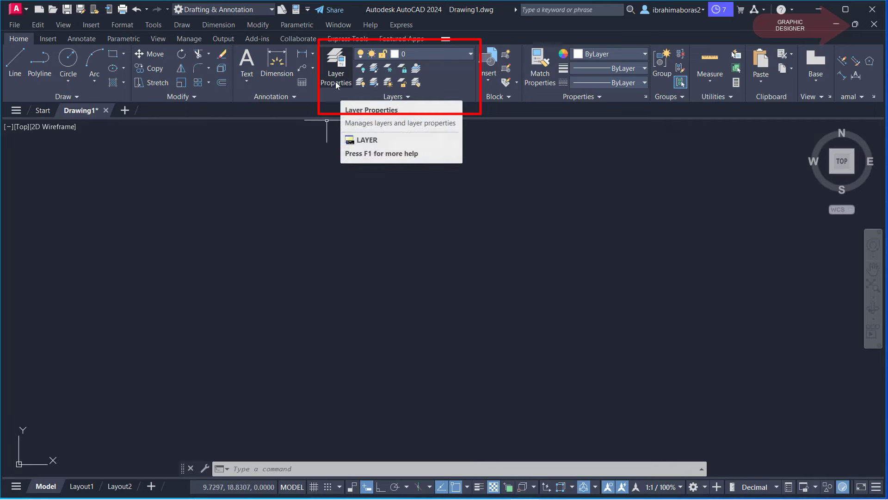
# Step: Open the Layer Properties Manager, float it over the drawing and enlarge it wider and taller
pyautogui.click(335, 66)
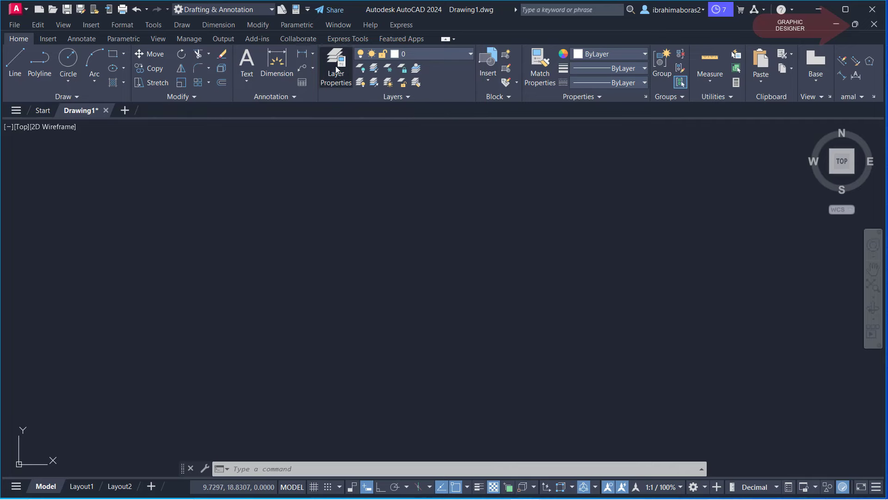
pyautogui.moveTo(22, 165)
pyautogui.mouseDown()
pyautogui.moveTo(165, 195)
pyautogui.moveTo(188, 193)
pyautogui.moveTo(202, 173)
pyautogui.mouseUp()
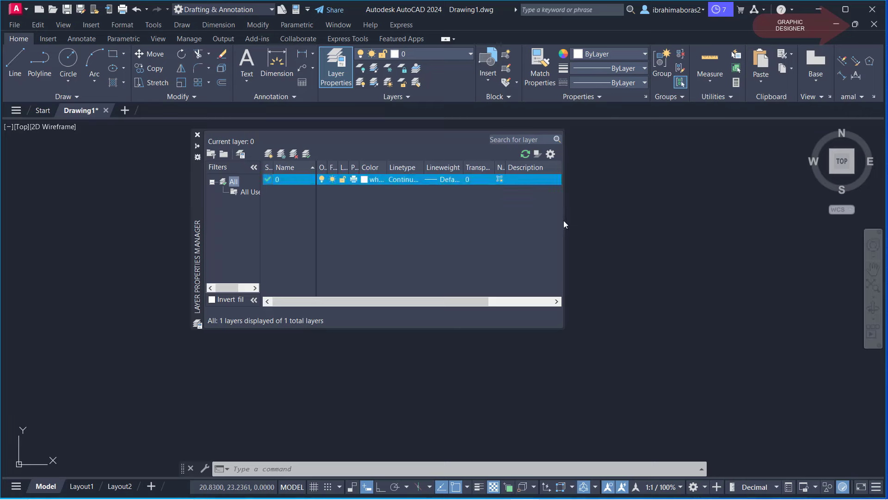
pyautogui.moveTo(564, 220); pyautogui.dragTo(623, 233)
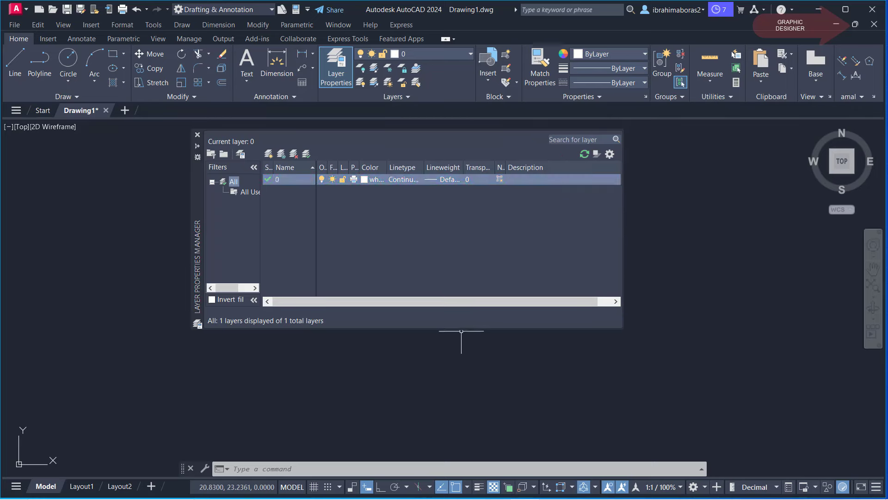
pyautogui.moveTo(464, 325); pyautogui.dragTo(463, 396)
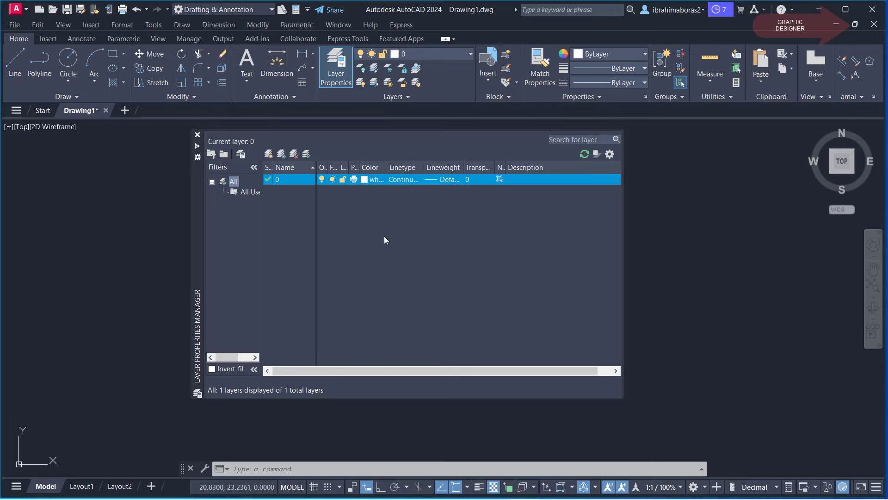
# Step: Create a new layer named 'line' and set its colour to yellow
pyautogui.click(268, 154)
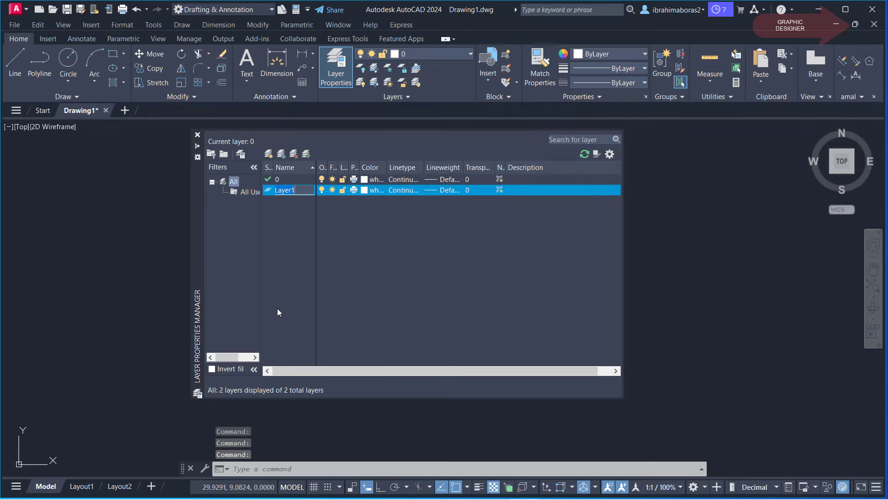
pyautogui.write('l')
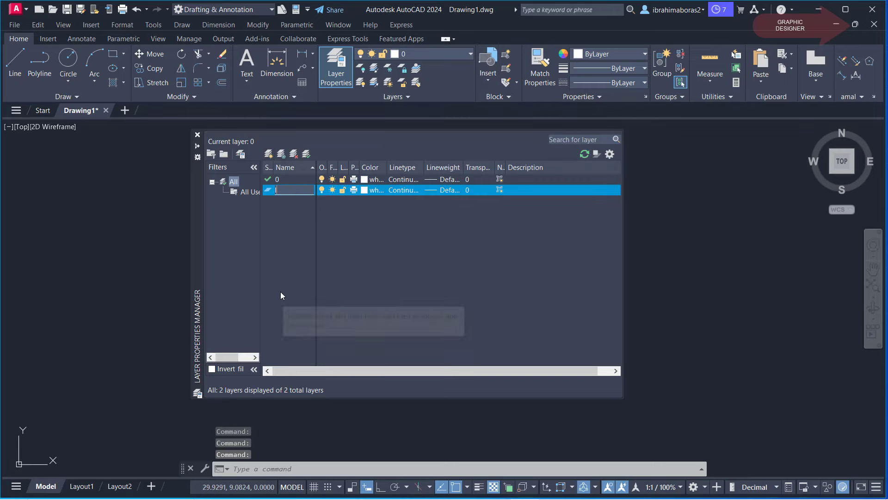
pyautogui.write('ine')
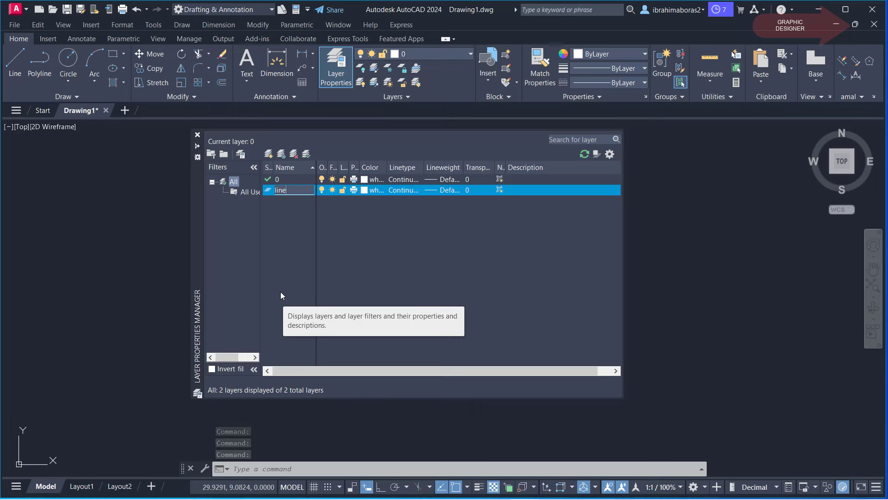
pyautogui.press('Return')
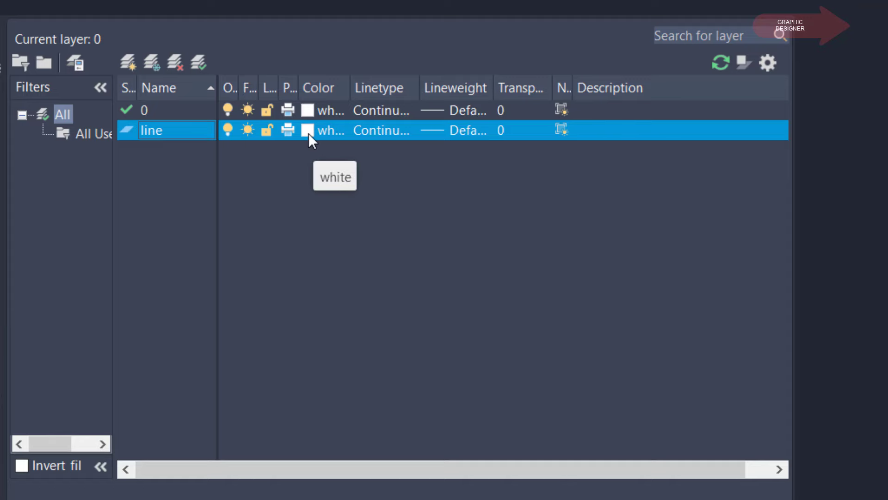
pyautogui.click(308, 133)
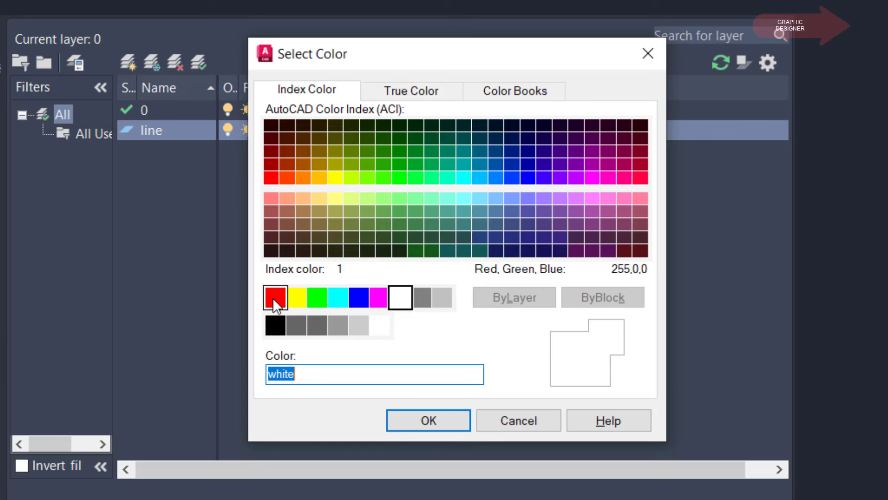
pyautogui.click(292, 295)
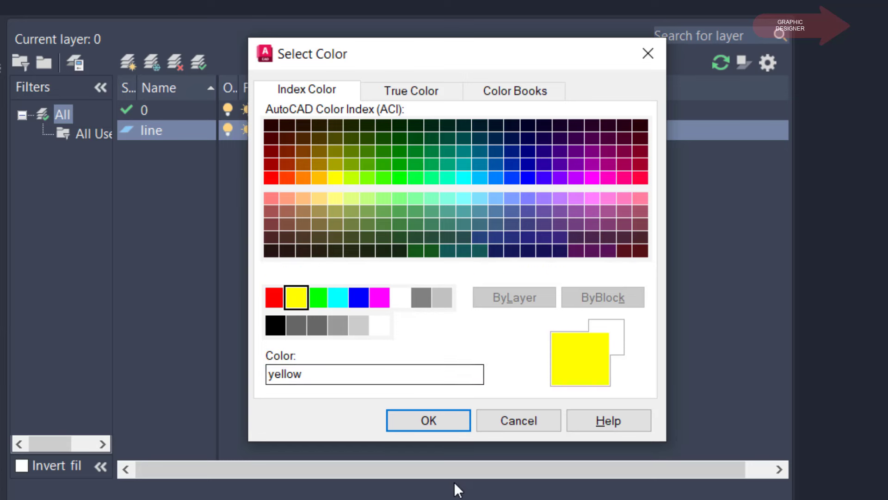
pyautogui.click(438, 421)
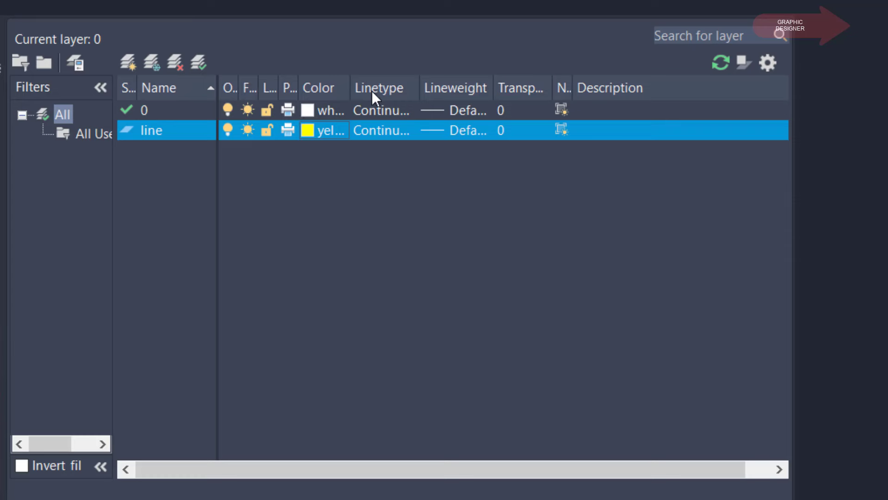
# Step: Load every linetype from ACAD_ISO02W100 through ZIGZAG from acad.lin
pyautogui.click(376, 130)
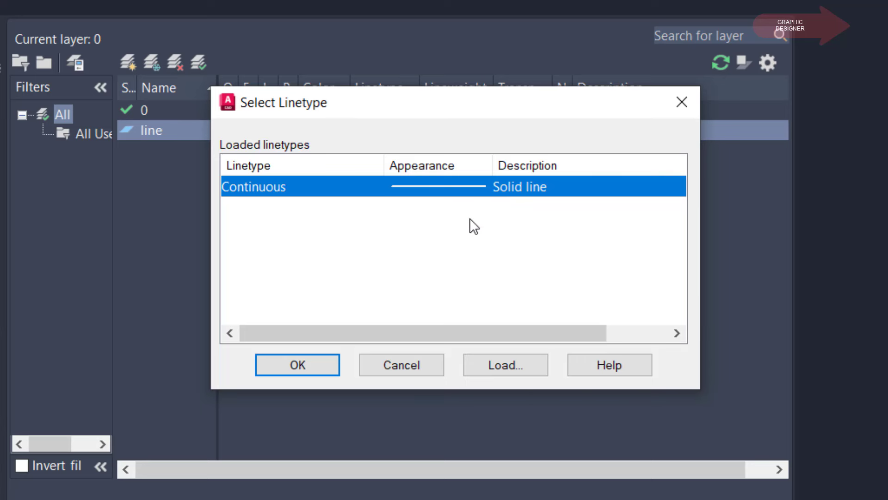
pyautogui.click(502, 366)
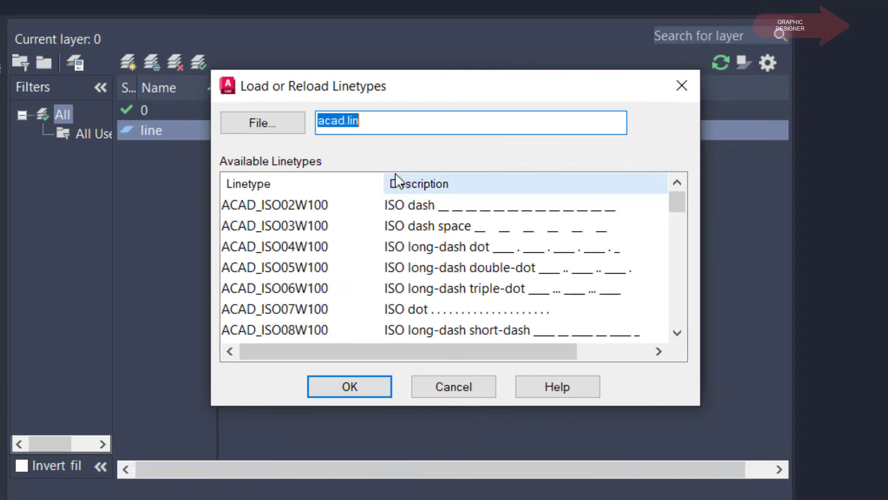
pyautogui.scroll(-4, 442, 232)
pyautogui.scroll(-5, 445, 305)
pyautogui.scroll(-4, 445, 307)
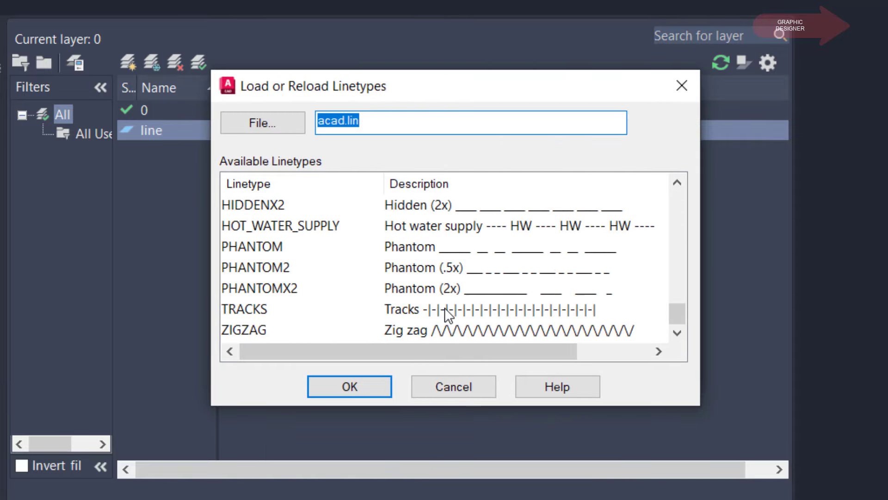
pyautogui.scroll(5, 445, 307)
pyautogui.scroll(8, 446, 314)
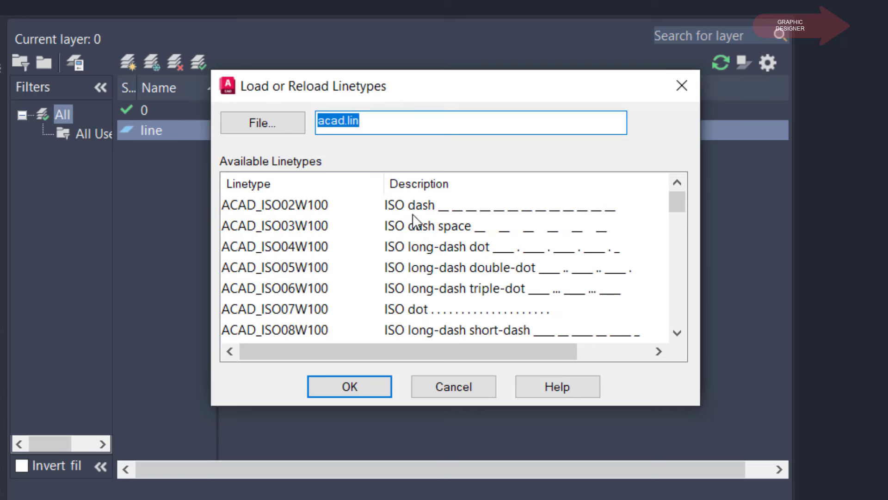
pyautogui.click(420, 205)
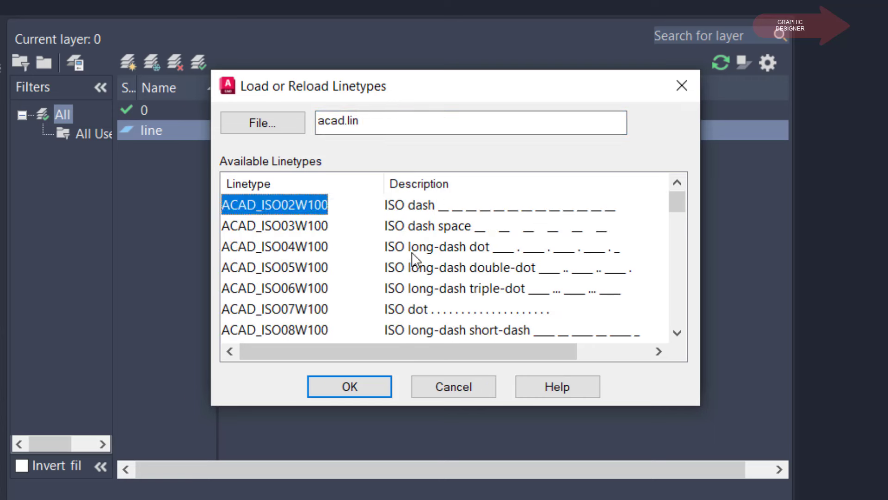
pyautogui.scroll(-6, 412, 252)
pyautogui.scroll(-7, 407, 273)
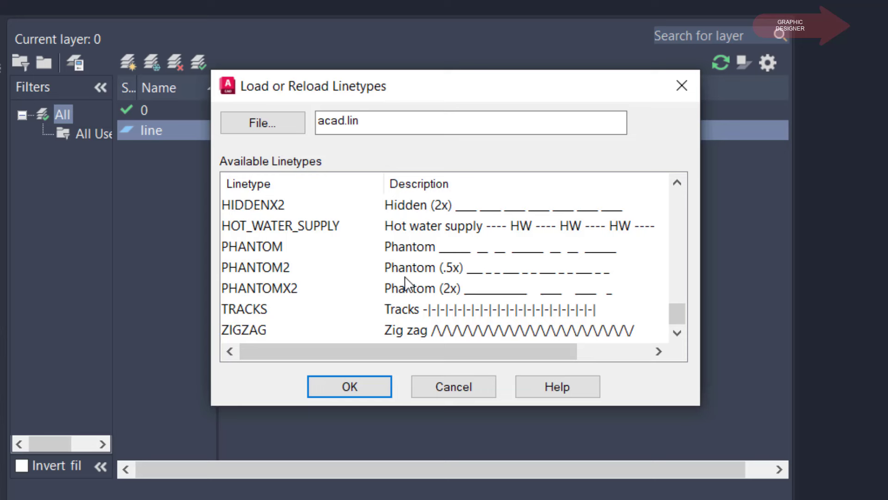
pyautogui.press('shift')
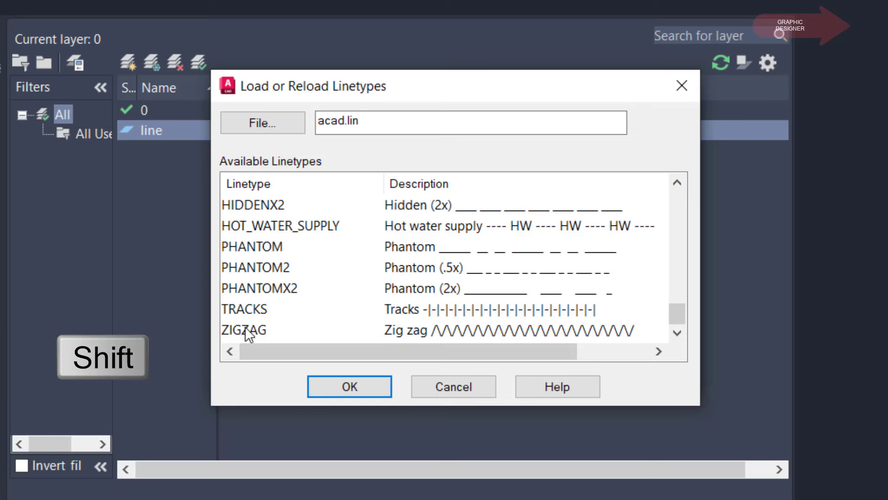
pyautogui.keyDown('shift'); pyautogui.click(245, 329); pyautogui.keyUp('shift')
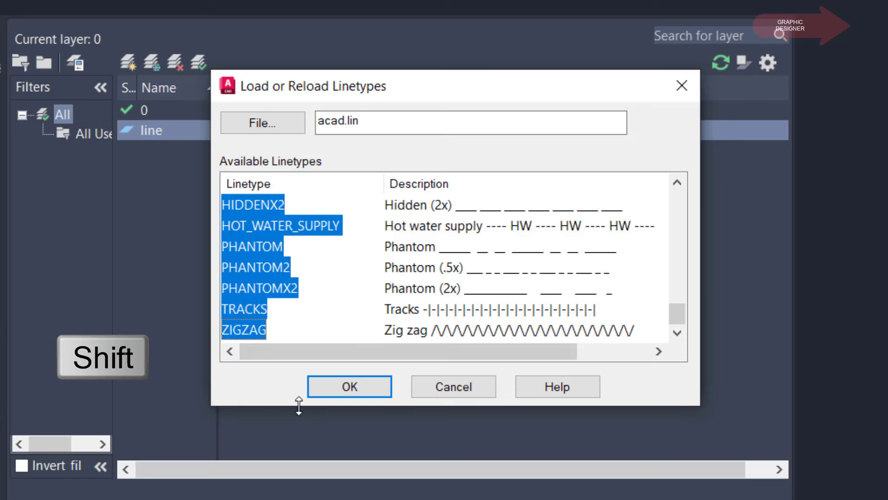
pyautogui.click(344, 387)
# Step: Assign the ZIGZAG linetype to the line layer
pyautogui.scroll(4, 512, 191)
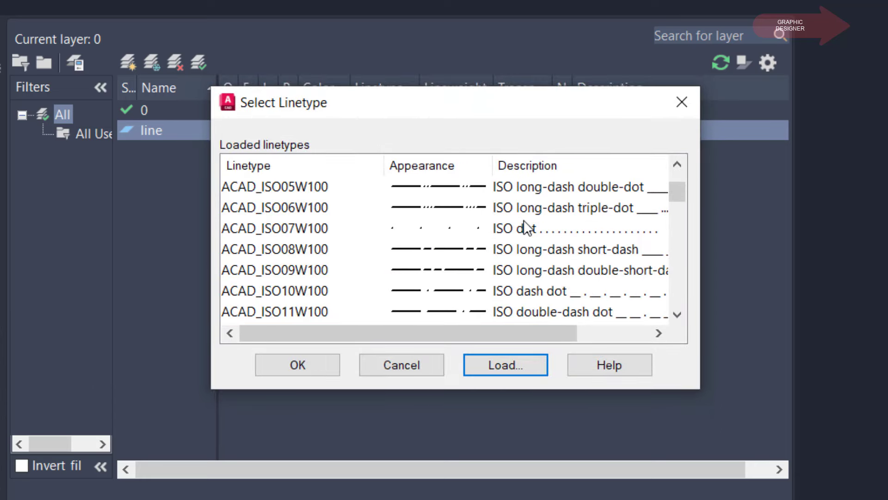
pyautogui.scroll(1, 514, 194)
pyautogui.scroll(-6, 523, 248)
pyautogui.scroll(-5, 523, 249)
pyautogui.scroll(-1, 523, 248)
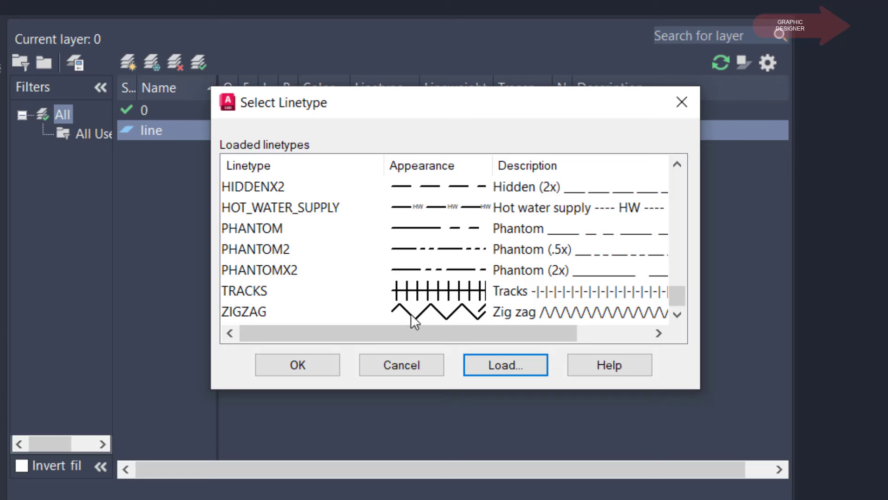
pyautogui.click(454, 309)
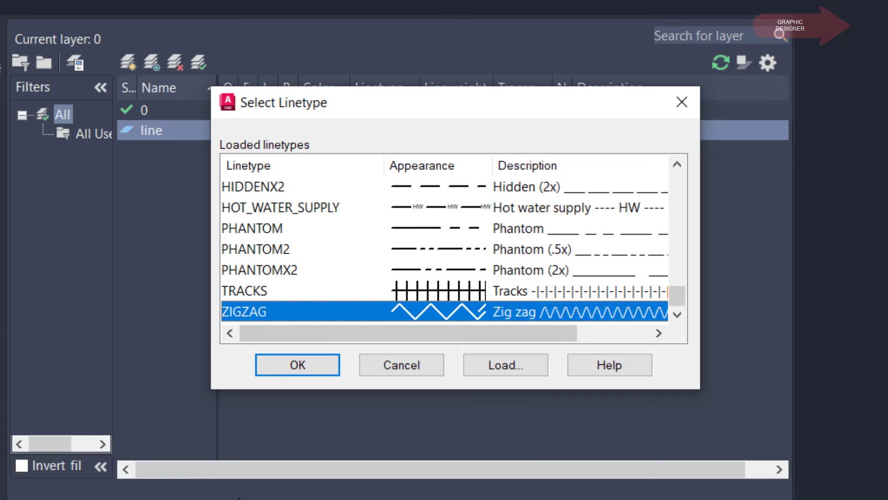
pyautogui.click(315, 370)
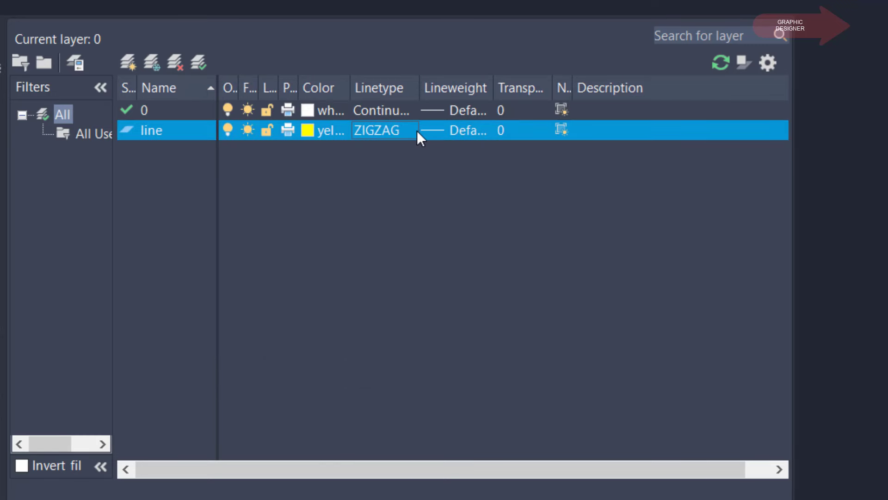
pyautogui.click(443, 129)
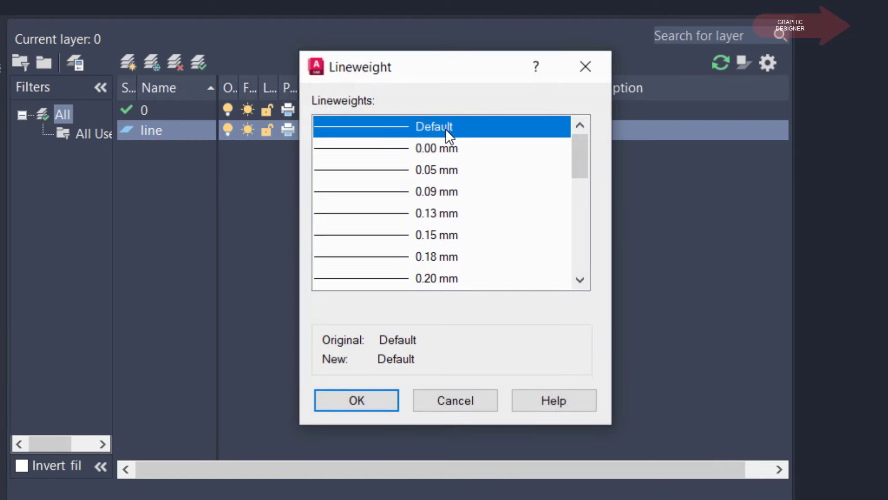
pyautogui.moveTo(587, 149)
pyautogui.mouseDown()
pyautogui.moveTo(588, 282)
pyautogui.moveTo(587, 131)
pyautogui.mouseUp()
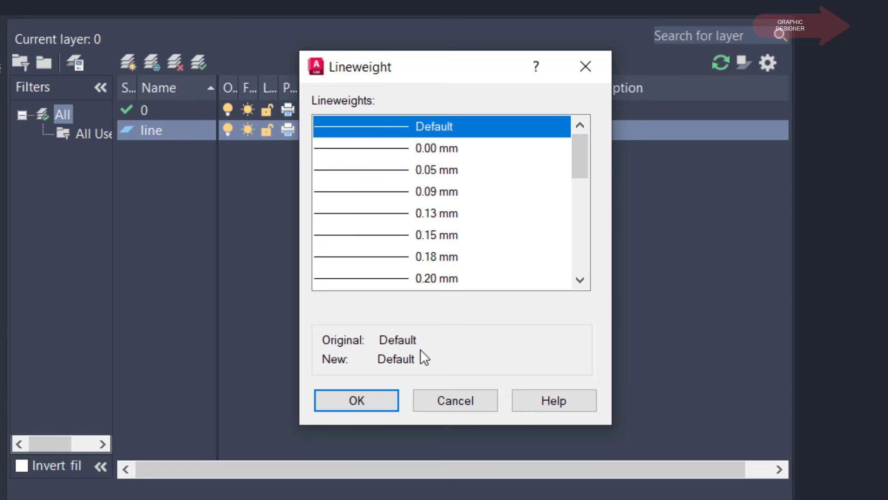
pyautogui.click(462, 401)
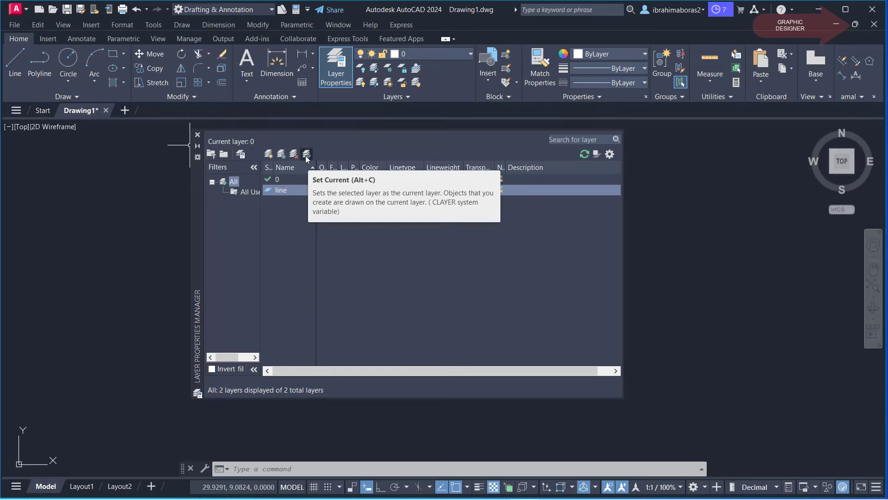
# Step: Make 'line' the current layer and collapse the layer palette
pyautogui.click(306, 154)
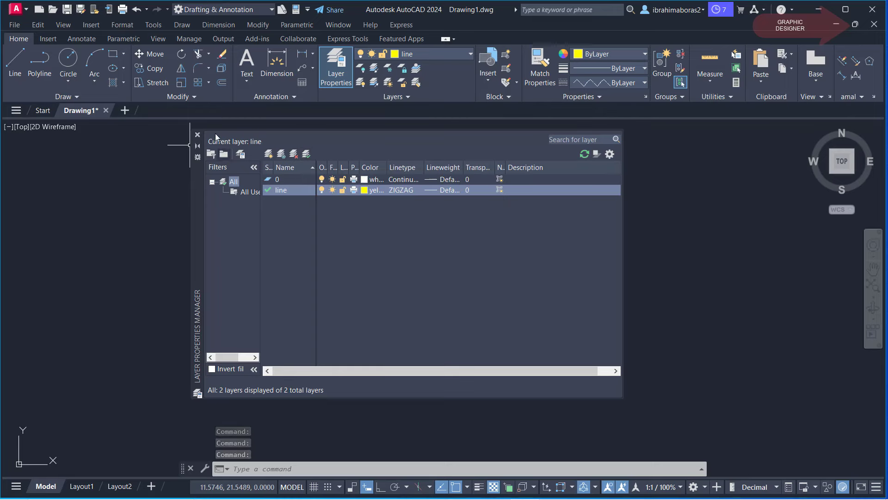
pyautogui.click(197, 146)
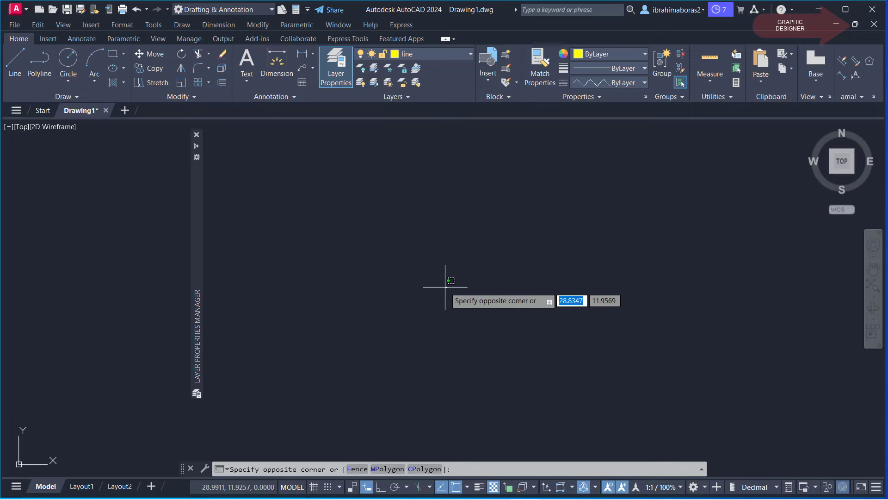
pyautogui.press('BackSpace')
# Step: With Ortho on, draw a horizontal line then a downward vertical line, and select the horizontal one
pyautogui.write('l')
pyautogui.press('Return')
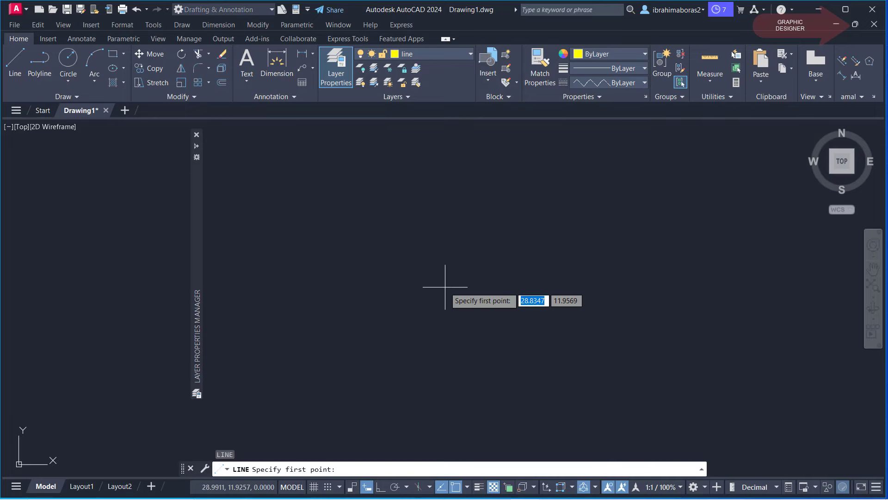
pyautogui.click(322, 275)
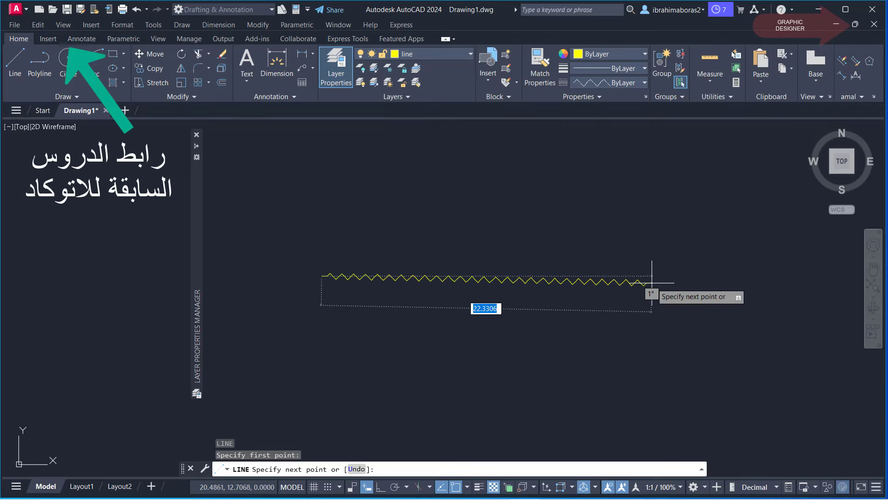
pyautogui.press('F8')
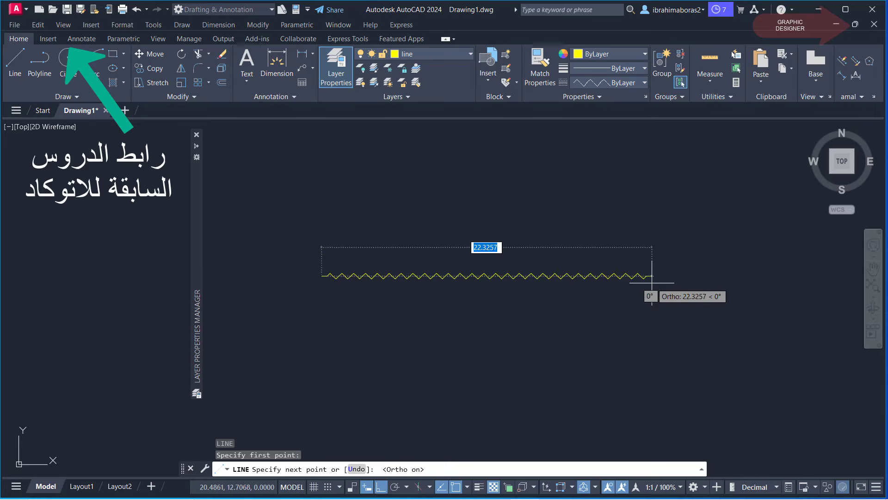
pyautogui.click(692, 276)
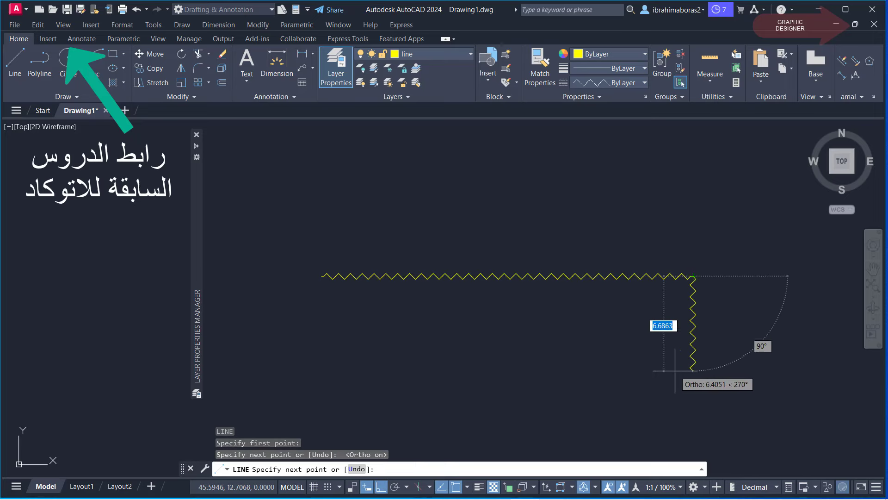
pyautogui.click(693, 398)
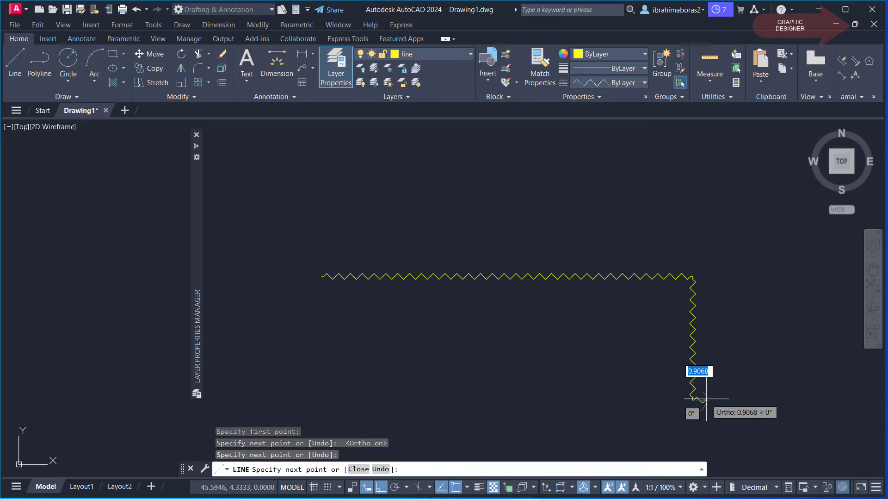
pyautogui.rightClick(706, 399)
pyautogui.click(744, 270)
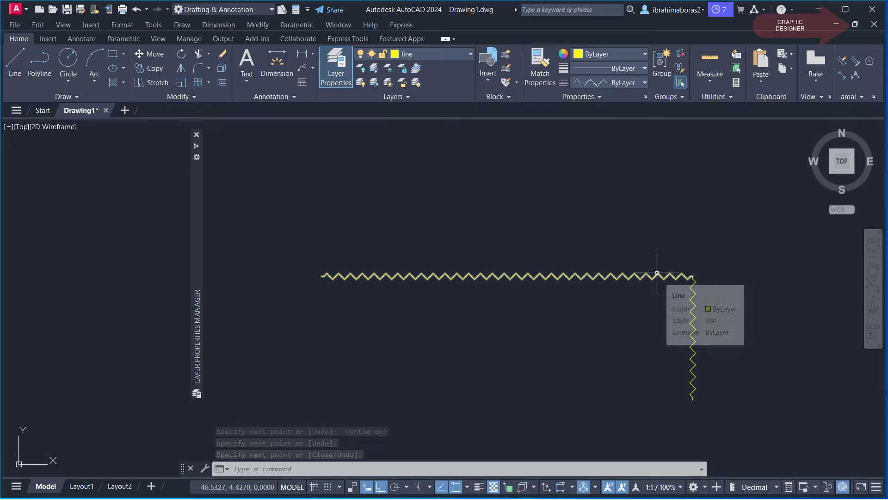
pyautogui.press('Escape')
pyautogui.click(585, 276)
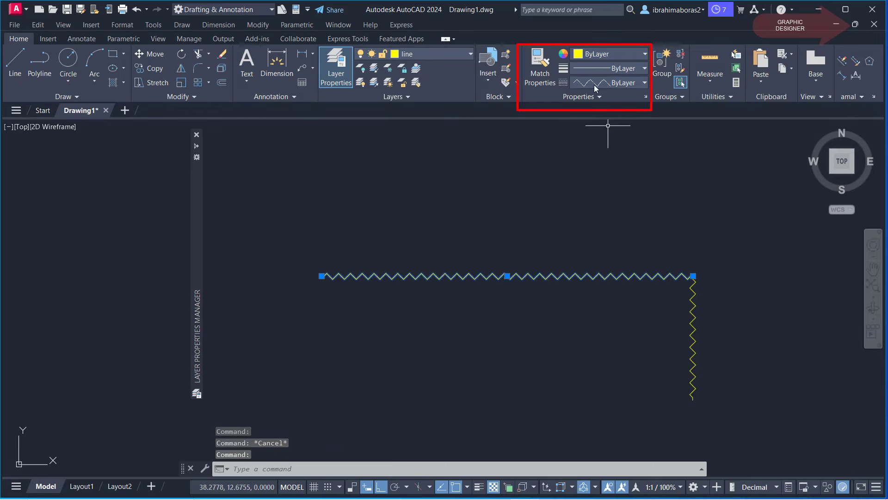
# Step: Change the selected horizontal segment's linetype to BORDER in the Properties panel
pyautogui.click(645, 82)
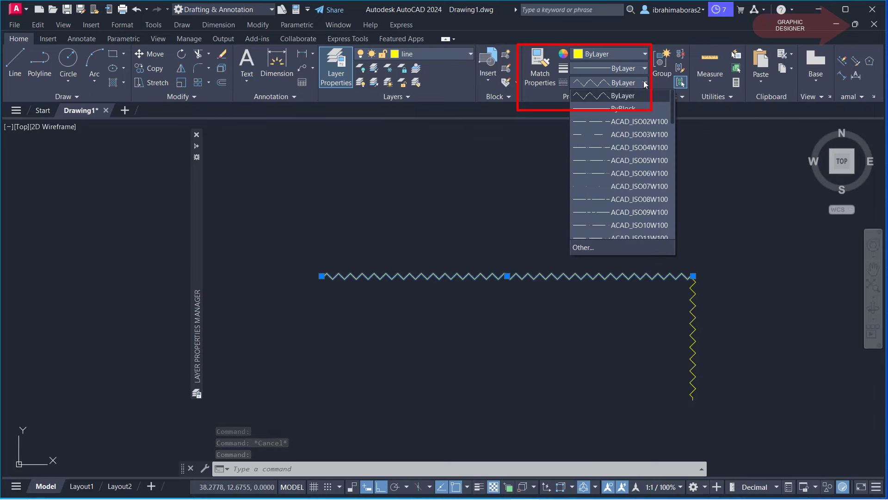
pyautogui.scroll(-2, 628, 227)
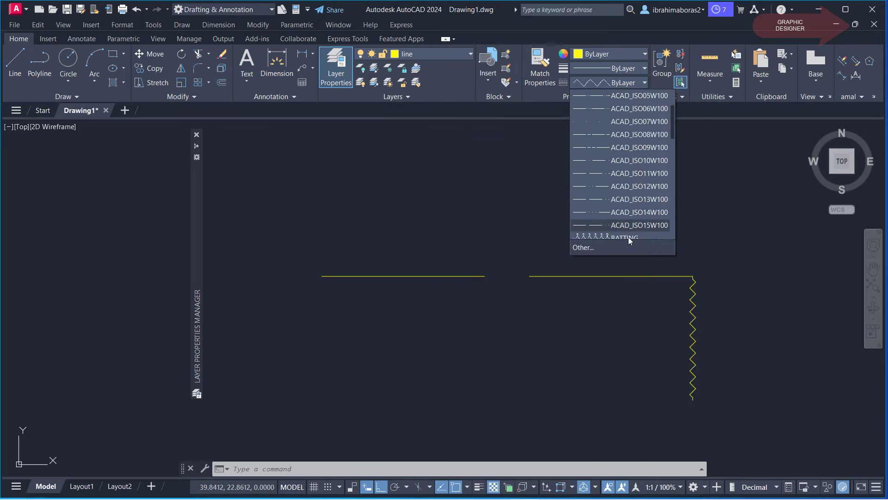
pyautogui.scroll(-1, 628, 236)
pyautogui.scroll(-1, 628, 234)
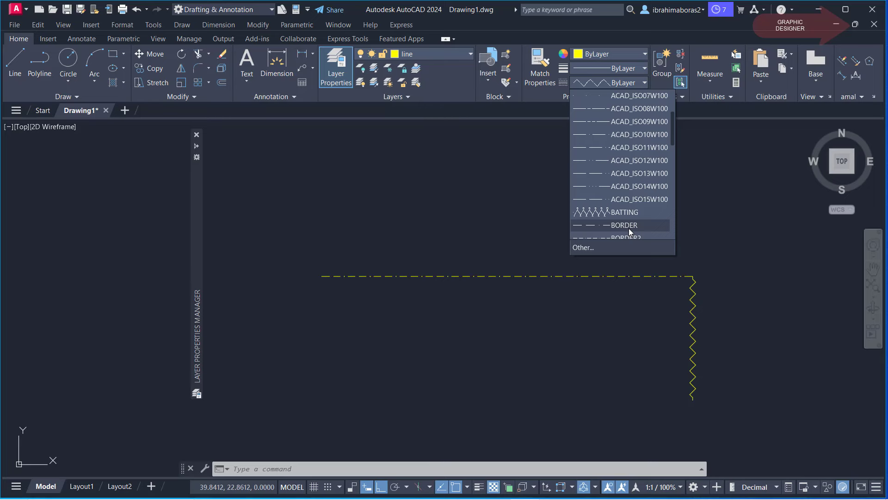
pyautogui.click(628, 226)
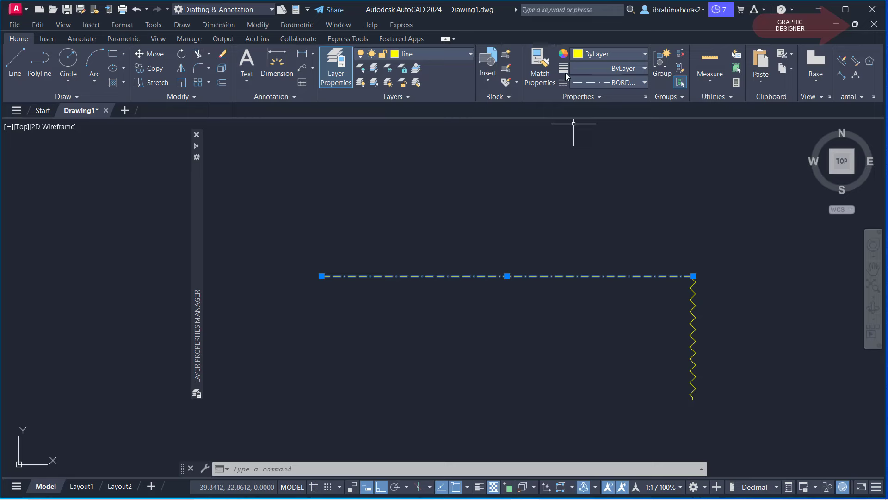
pyautogui.press('Escape')
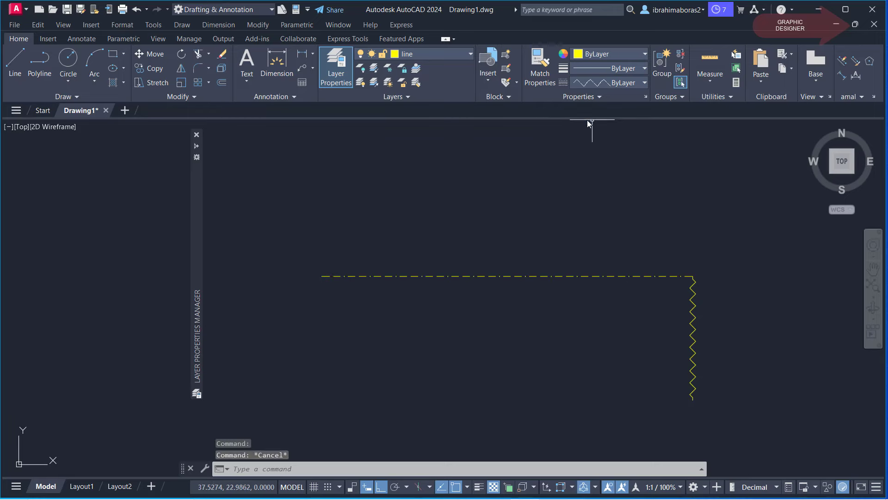
# Step: Set the horizontal dash-dot segment's lineweight to 0.60 mm
pyautogui.click(626, 276)
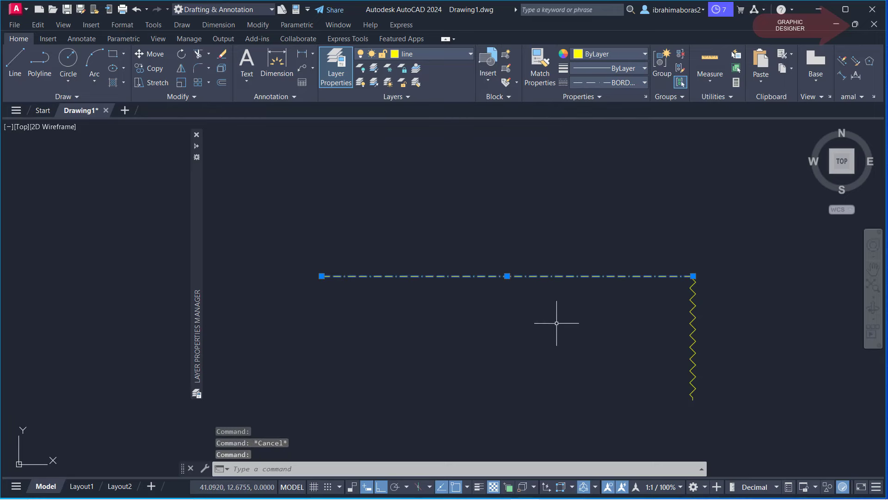
pyautogui.click(645, 66)
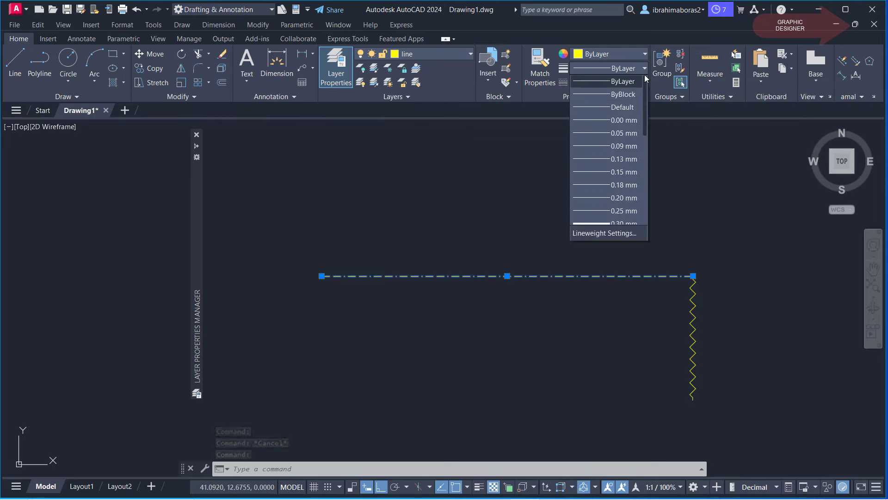
pyautogui.moveTo(645, 91); pyautogui.dragTo(646, 143)
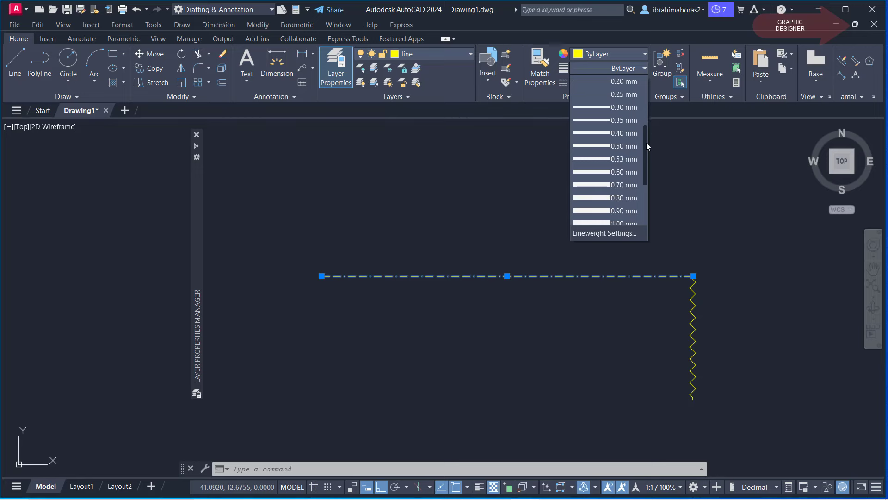
pyautogui.click(624, 172)
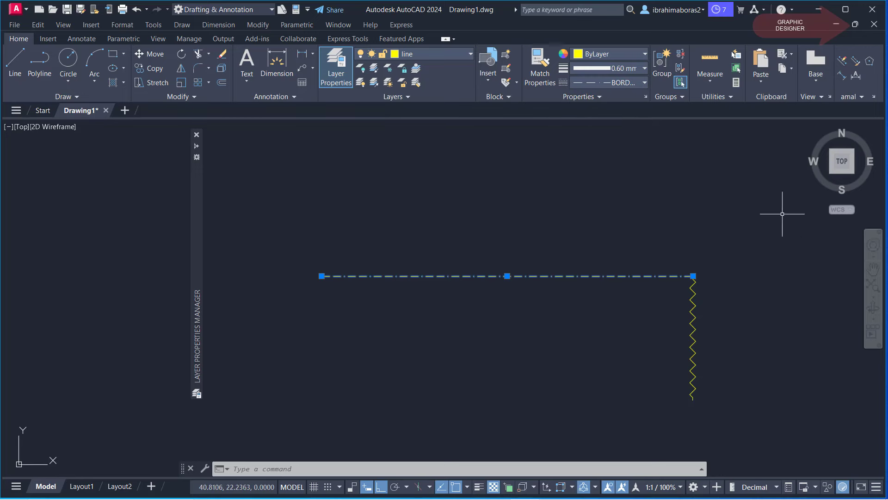
pyautogui.press('Escape')
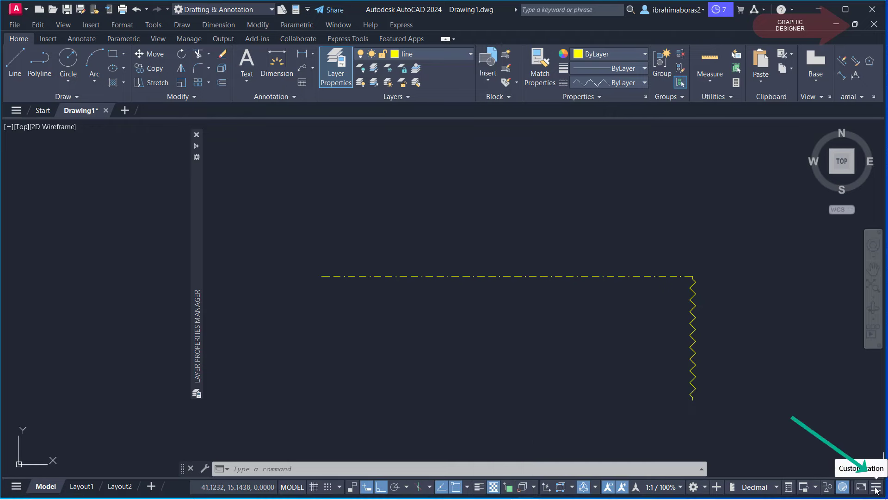
# Step: Add LineWeight to the status bar and turn lineweight display on
pyautogui.click(875, 488)
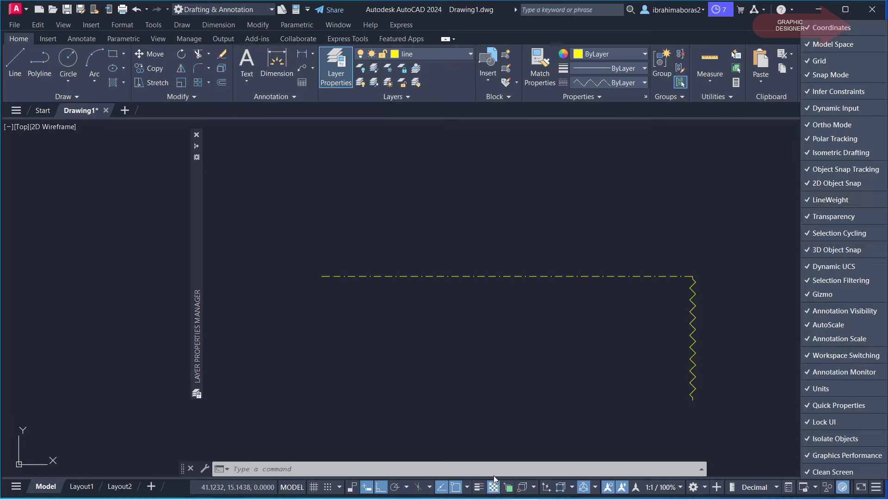
pyautogui.click(481, 487)
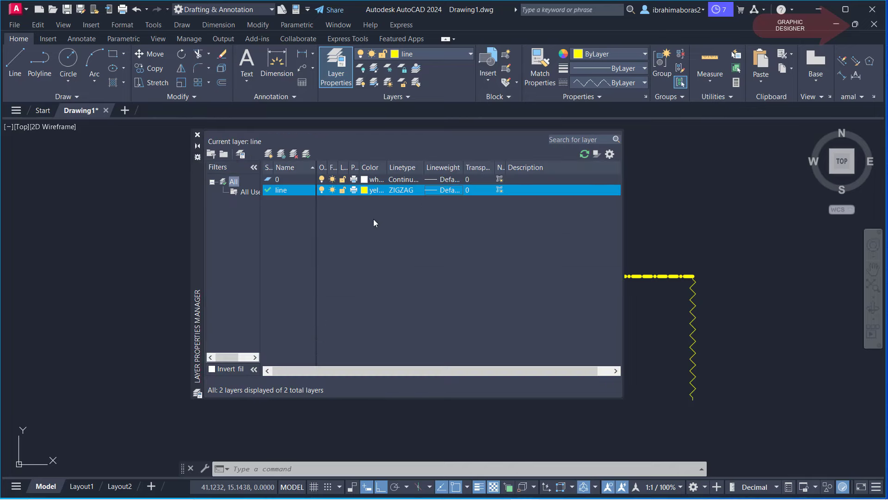
# Step: Lock the line layer, then confirm MOVE cannot select its lines and cancel
pyautogui.click(343, 190)
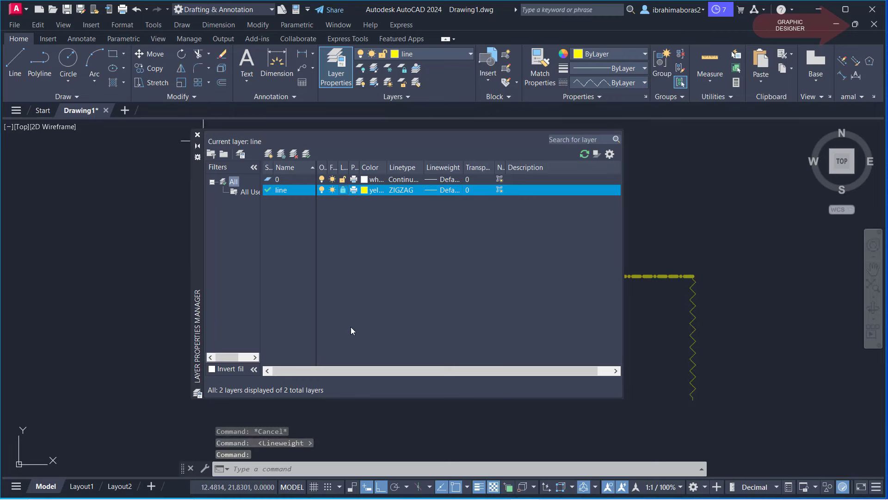
pyautogui.click(198, 147)
pyautogui.write('m')
pyautogui.press('Return')
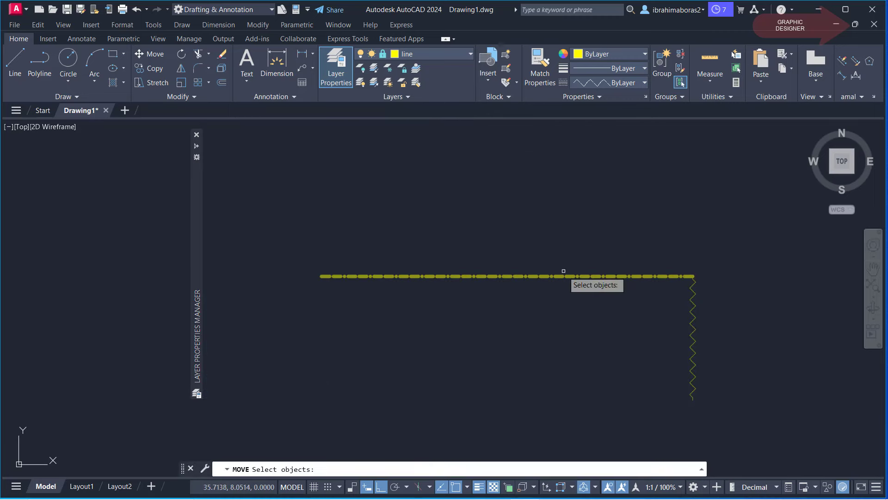
pyautogui.click(564, 271)
pyautogui.click(535, 256)
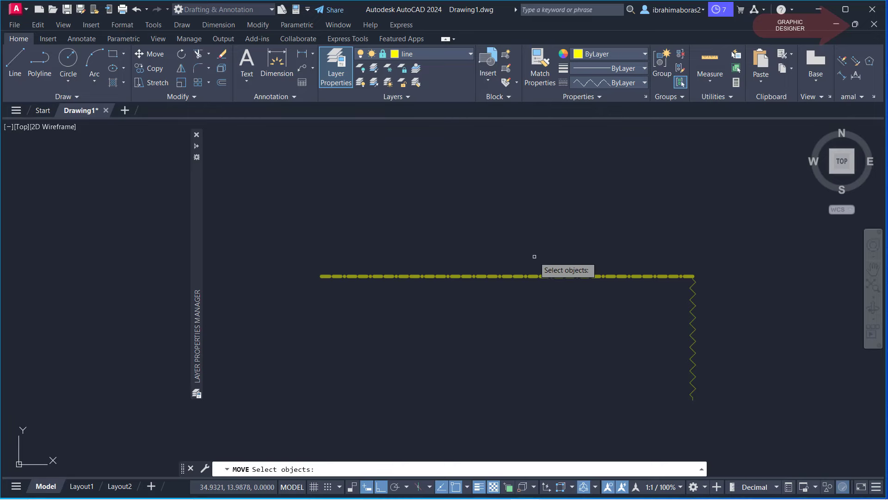
pyautogui.click(518, 306)
pyautogui.click(382, 212)
pyautogui.click(533, 299)
pyautogui.click(401, 197)
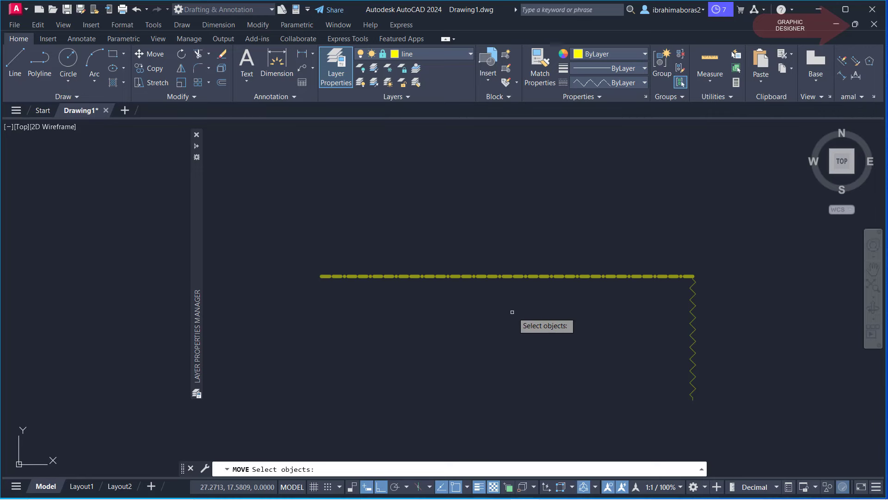
pyautogui.press('Escape')
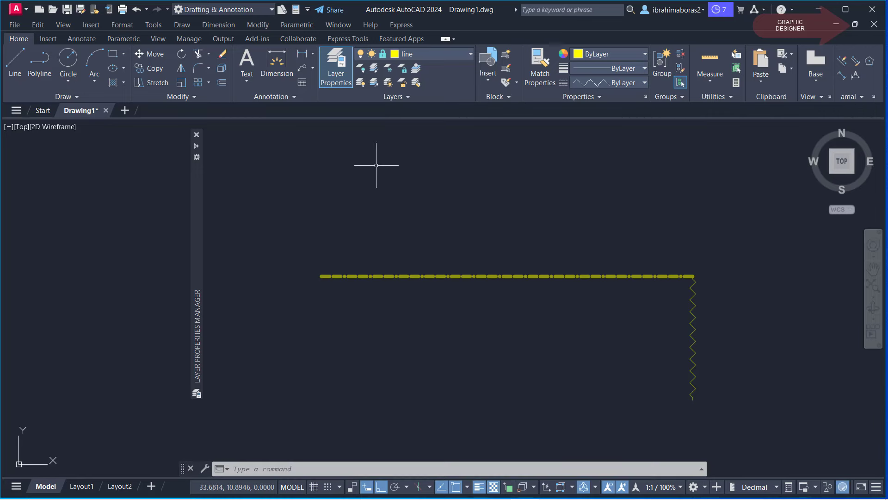
# Step: Unlock the line layer by picking the zigzag line, then try freezing the current line layer
pyautogui.click(403, 86)
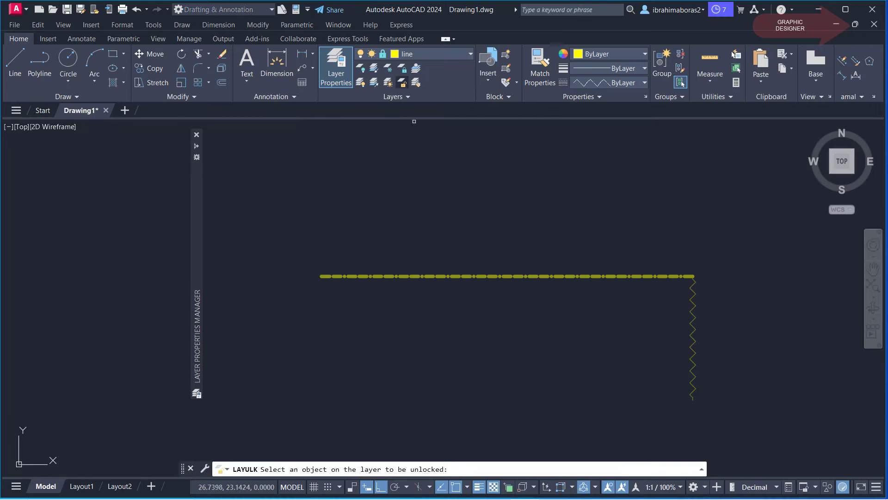
pyautogui.click(459, 275)
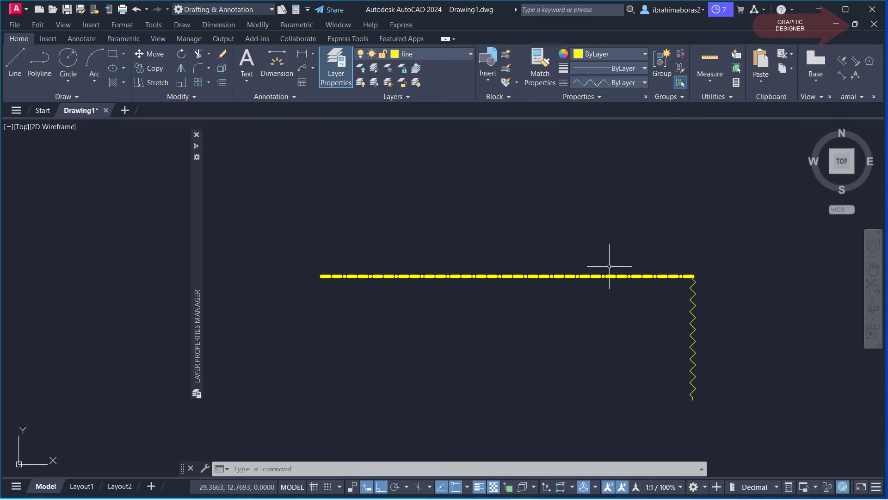
pyautogui.moveTo(197, 146)
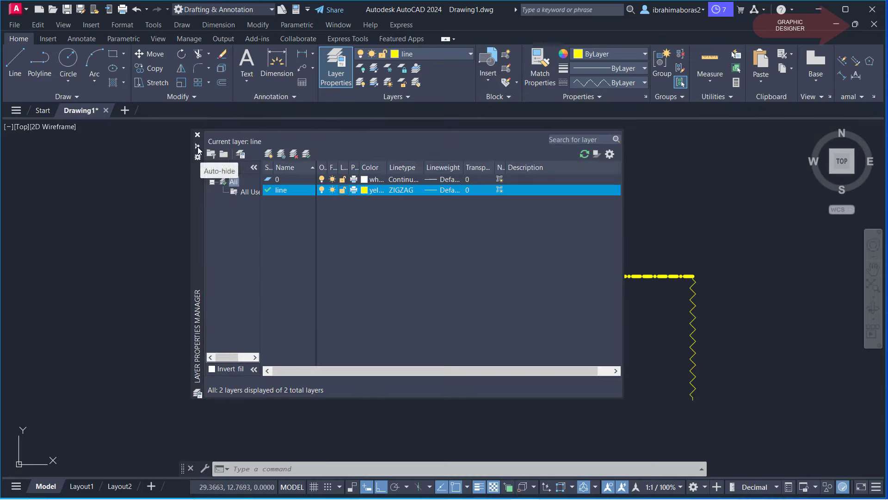
pyautogui.click(332, 189)
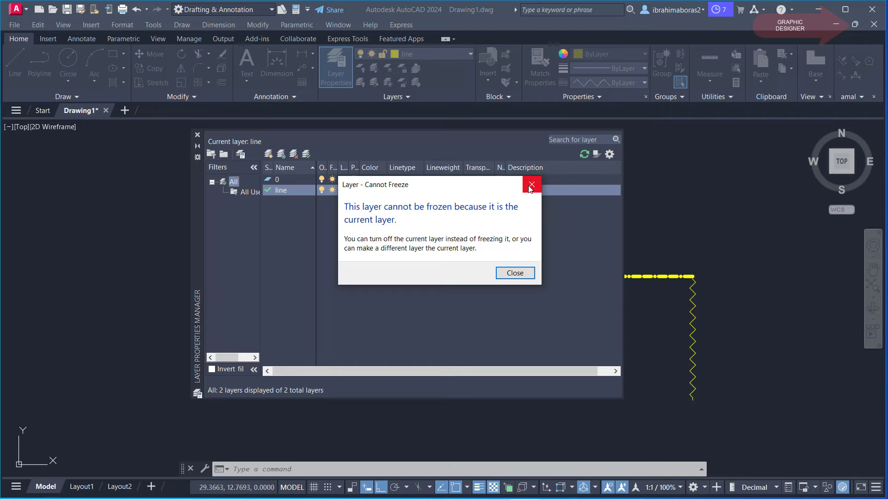
# Step: Dismiss the warning, make layer 0 current, and freeze the line layer to hide its lines
pyautogui.click(532, 184)
pyautogui.click(282, 179)
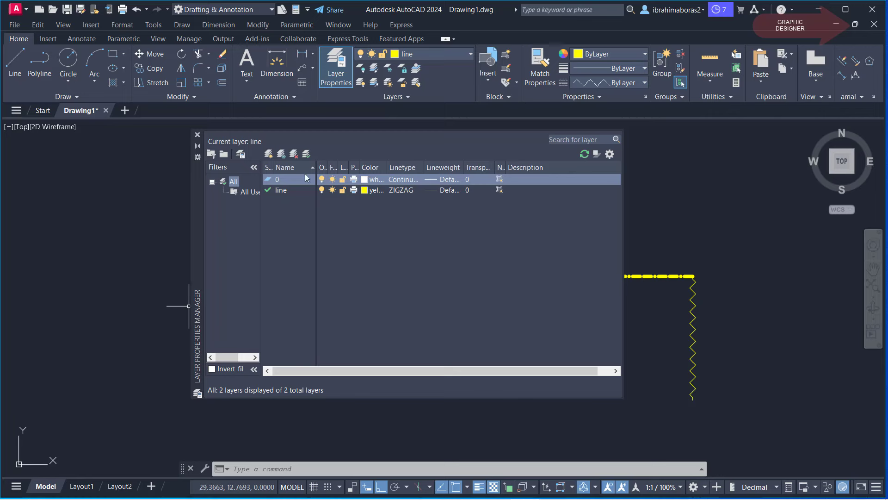
pyautogui.click(306, 154)
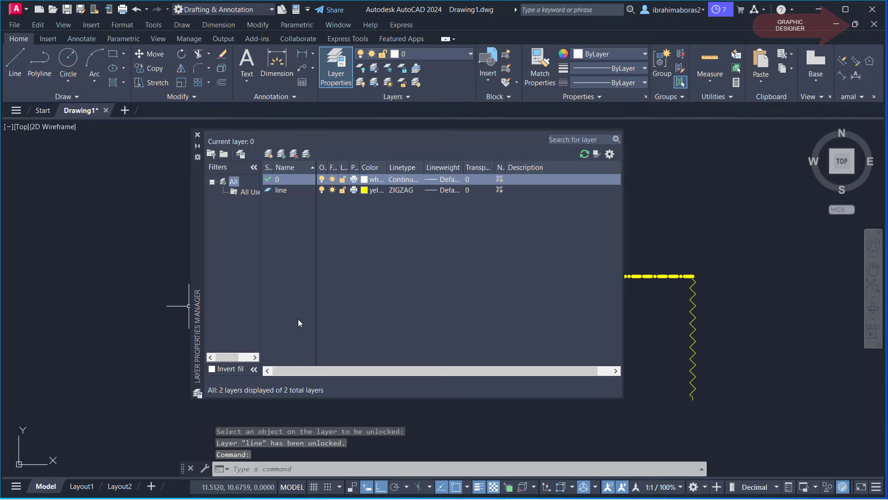
pyautogui.click(293, 190)
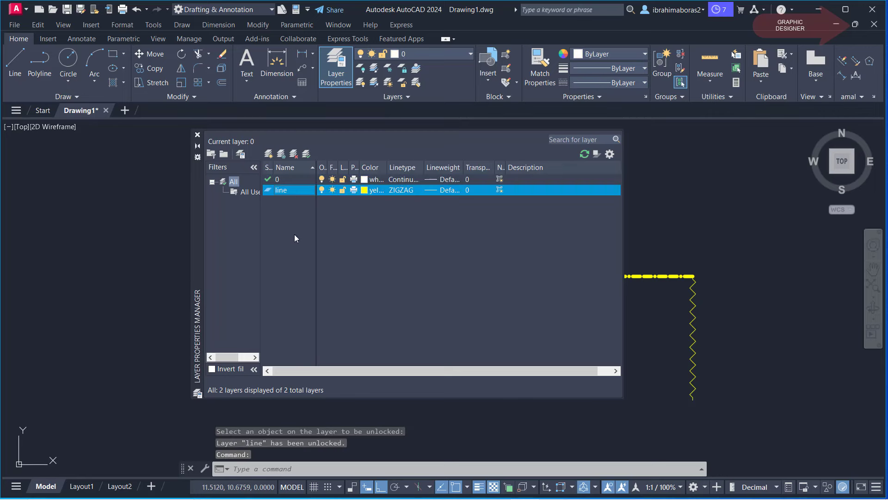
pyautogui.click(332, 189)
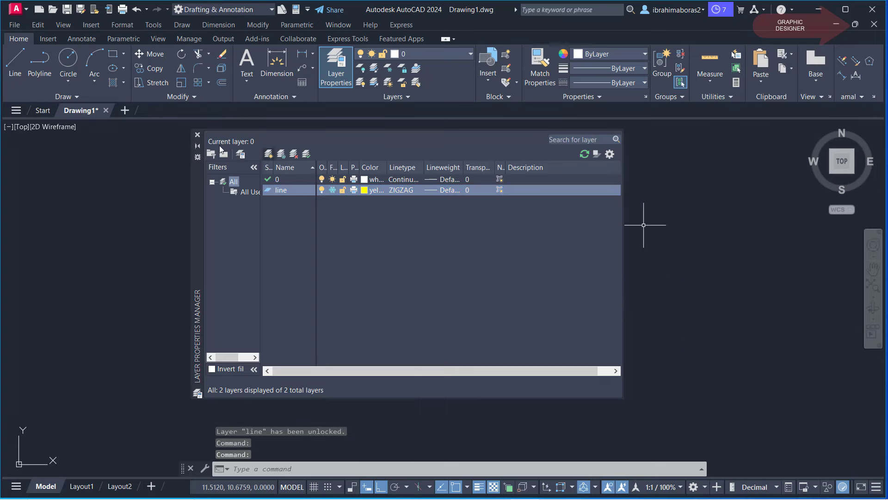
pyautogui.click(198, 146)
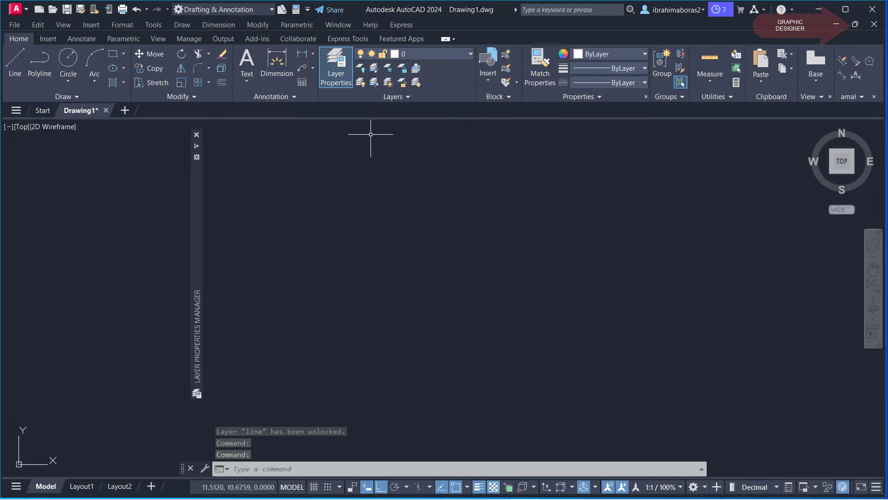
# Step: Cancel the repeated layer freeze command and thaw the 'line' layer
pyautogui.press('Return')
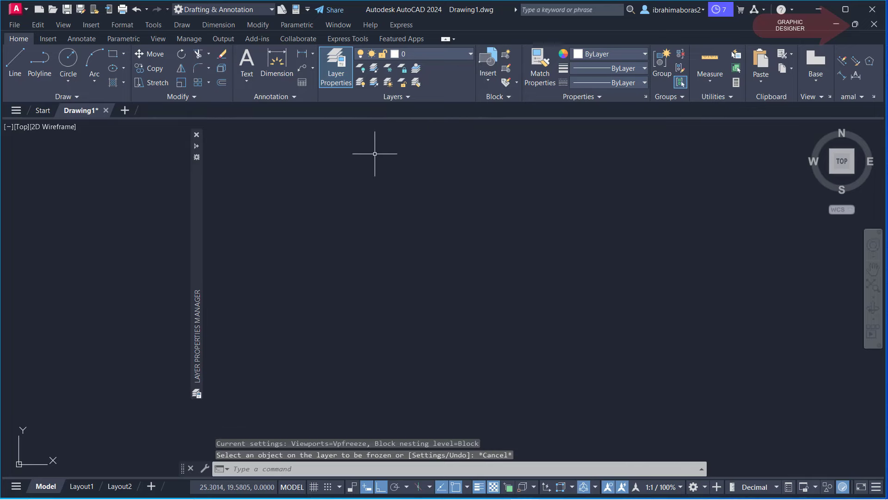
pyautogui.press('Escape')
pyautogui.moveTo(197, 333)
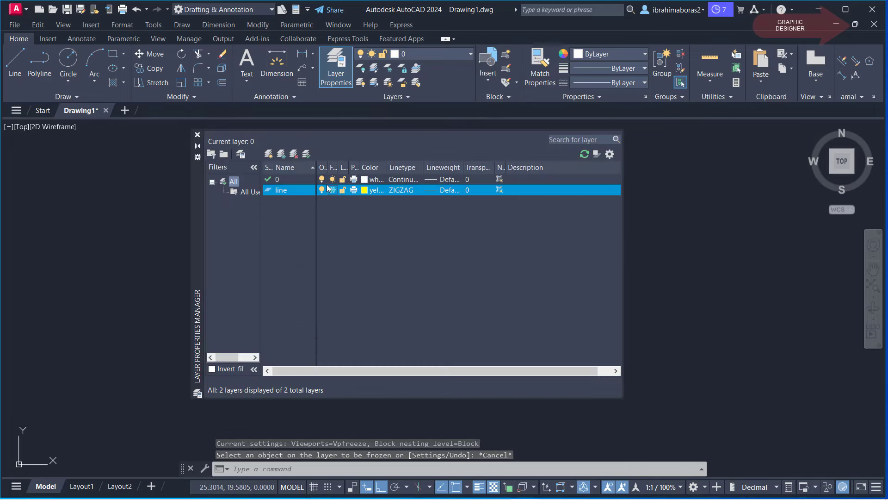
pyautogui.click(332, 190)
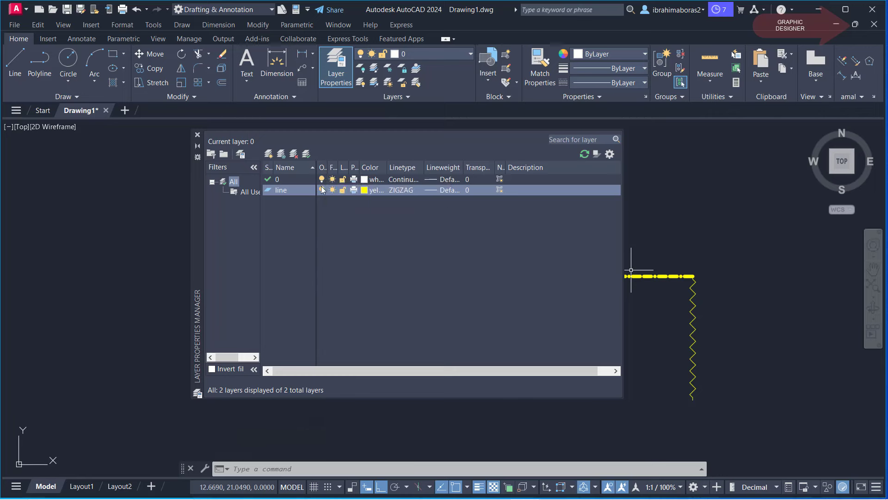
# Step: Turn the 'line' layer off, check the drawing, then turn it back on
pyautogui.click(321, 190)
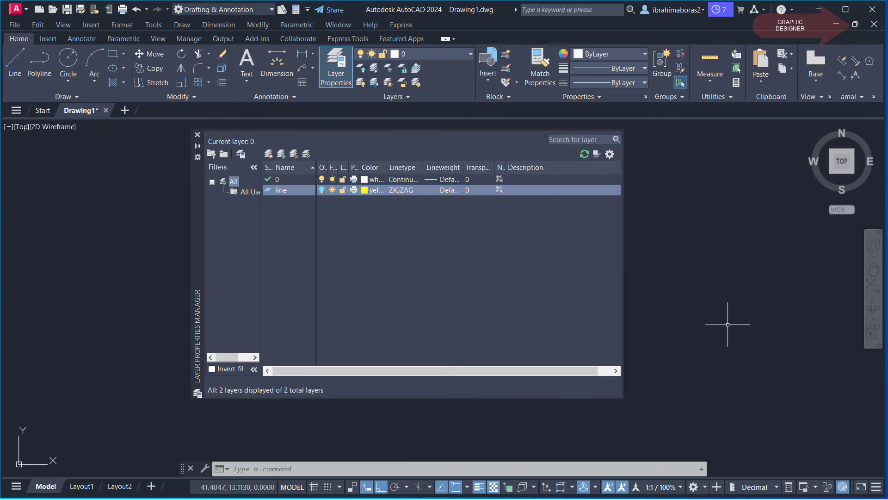
pyautogui.click(197, 146)
pyautogui.moveTo(197, 278)
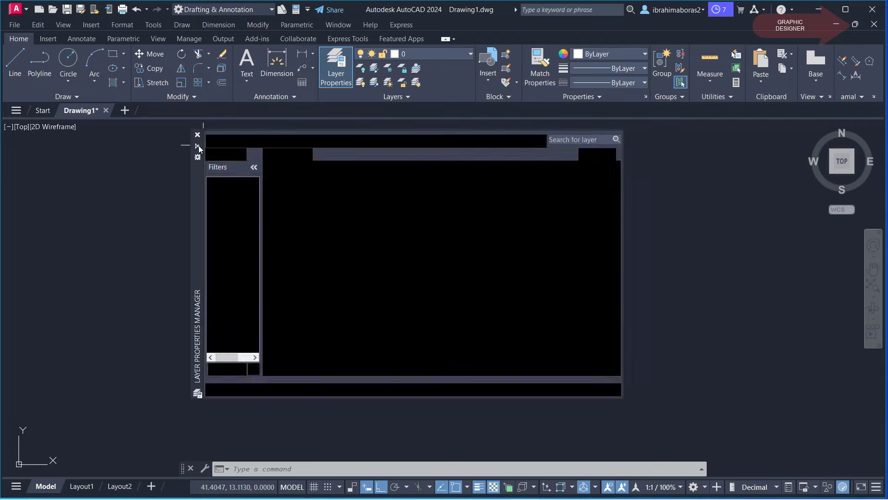
pyautogui.click(322, 191)
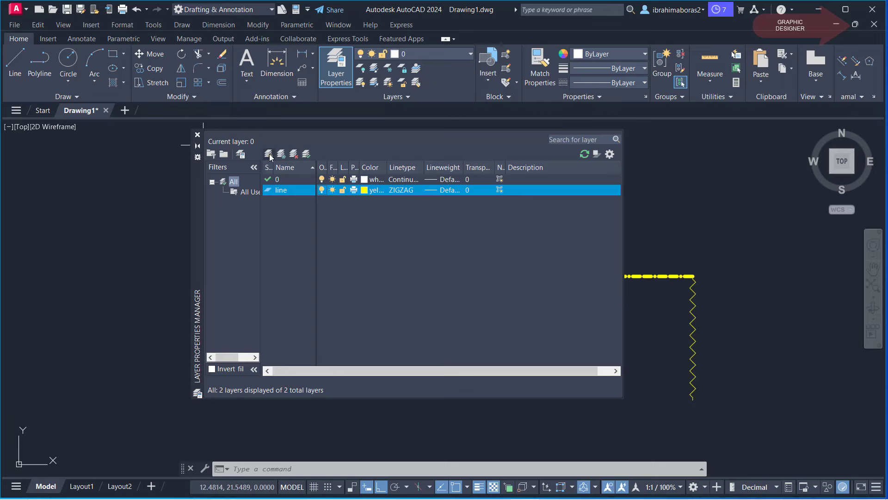
# Step: Auto-hide the Layer Properties palette to show the whole zigzag drawing, with layer 0 current
pyautogui.click(277, 190)
pyautogui.click(198, 145)
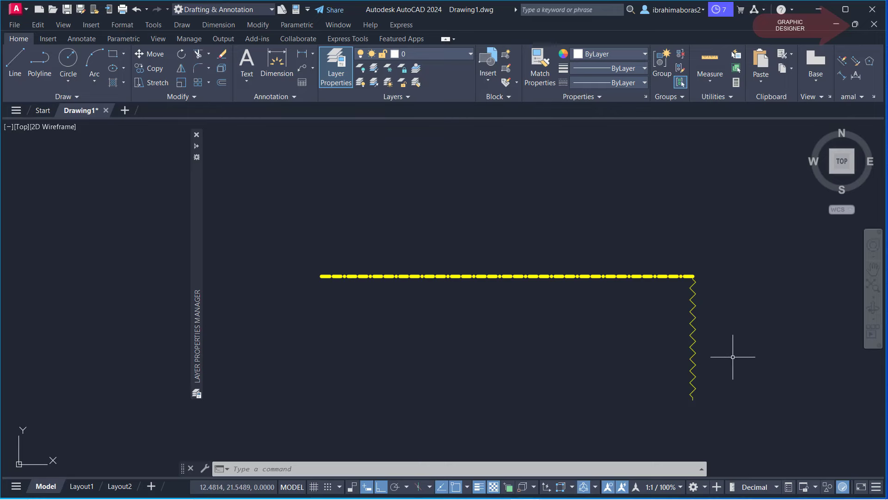
pyautogui.click(471, 56)
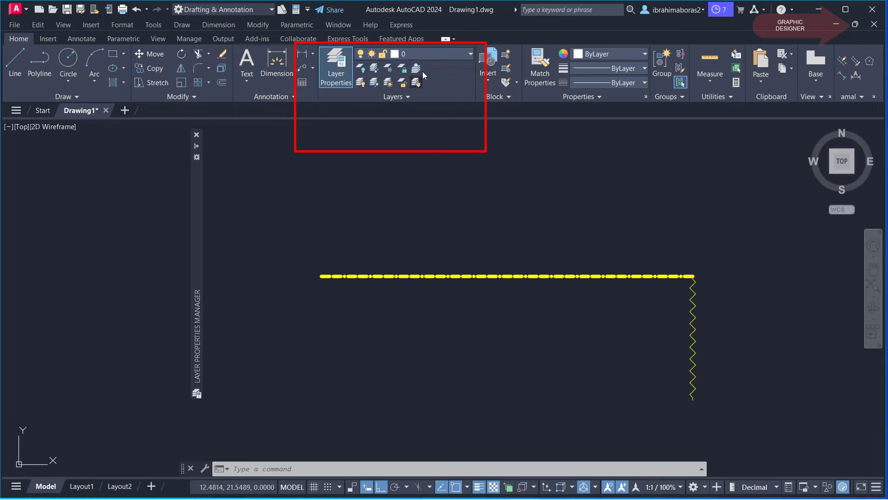
# Step: Set the yellow 'line' layer current from the ribbon layer dropdown
pyautogui.click(422, 57)
pyautogui.click(423, 79)
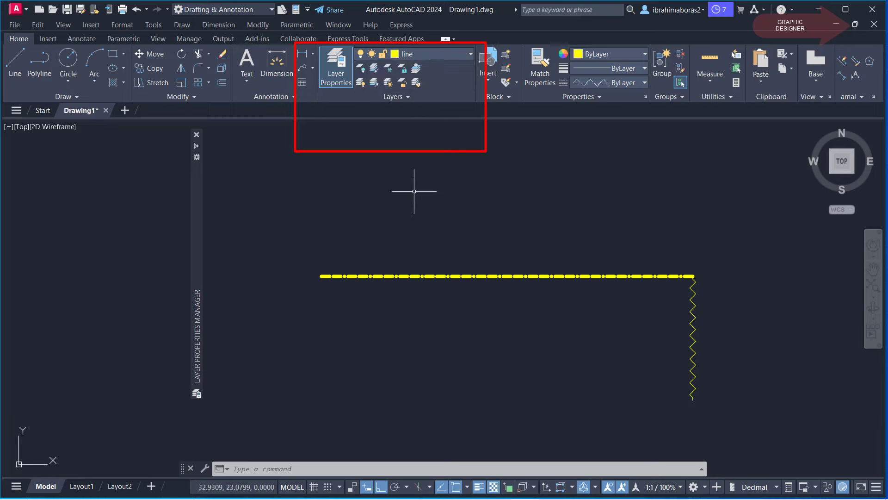